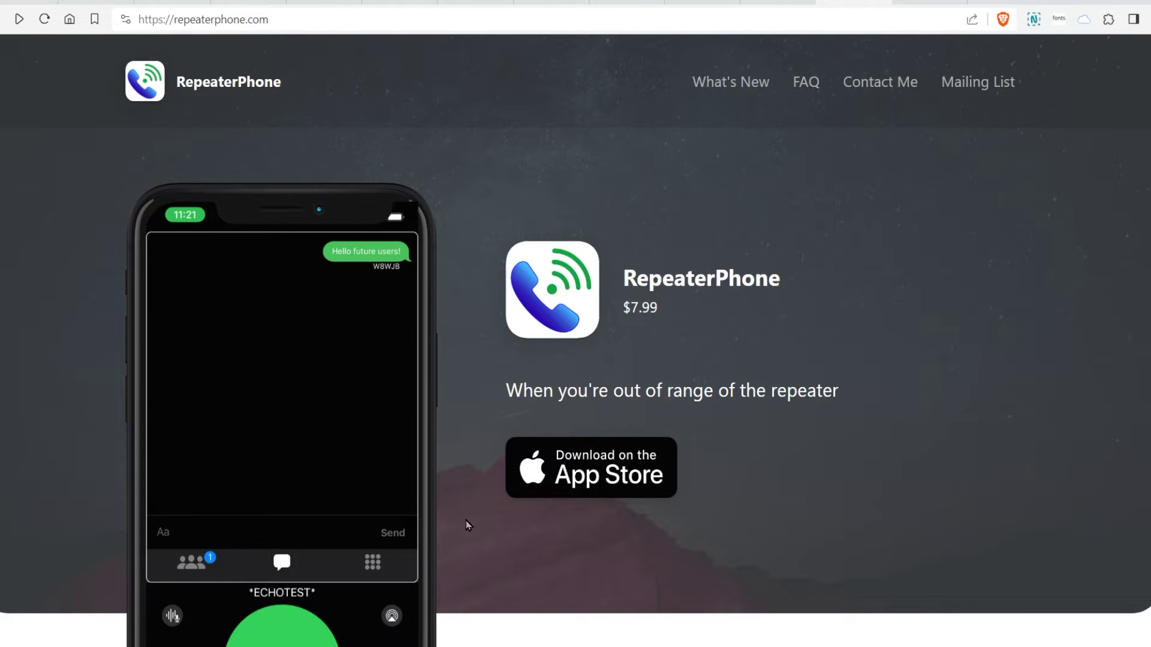
Step: Scroll through the RepeaterPhone website's main page
scroll(430, 539, down, 7)
scroll(407, 528, up, 3)
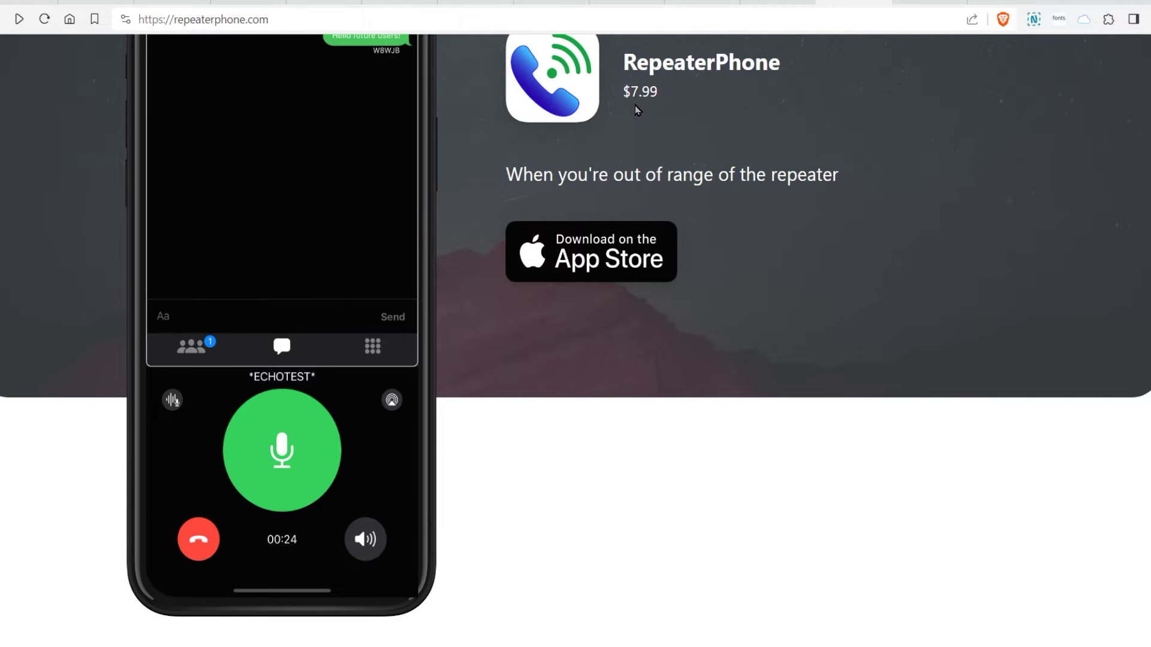
scroll(861, 373, down, 5)
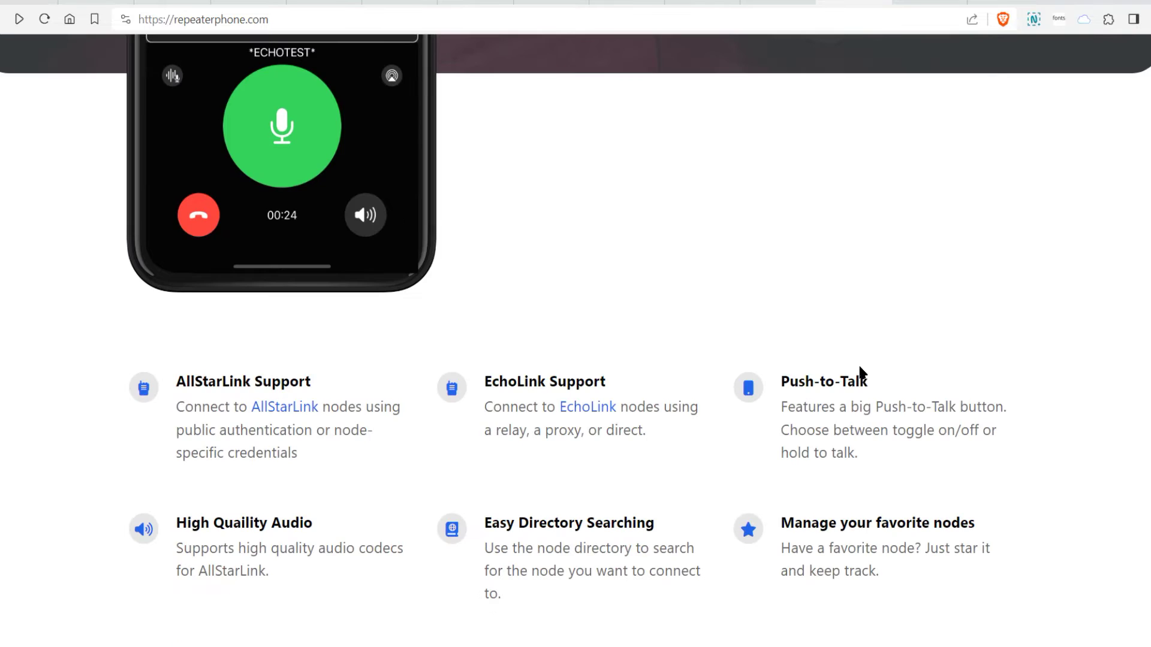
scroll(861, 372, down, 2)
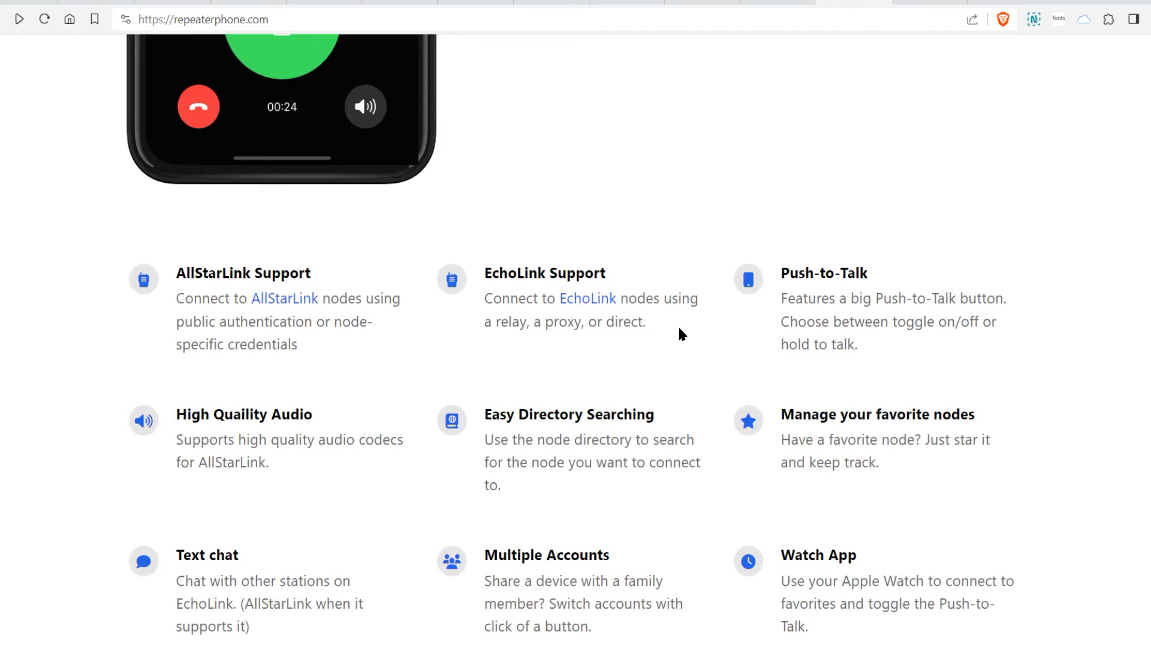
scroll(709, 326, down, 2)
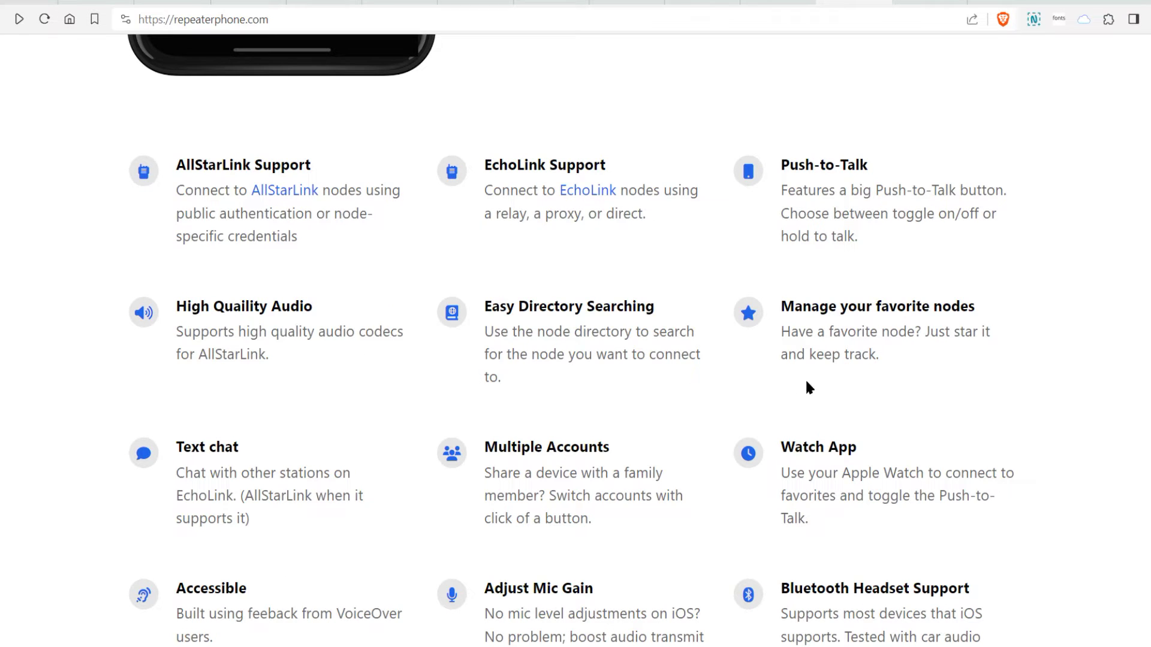
scroll(893, 376, down, 2)
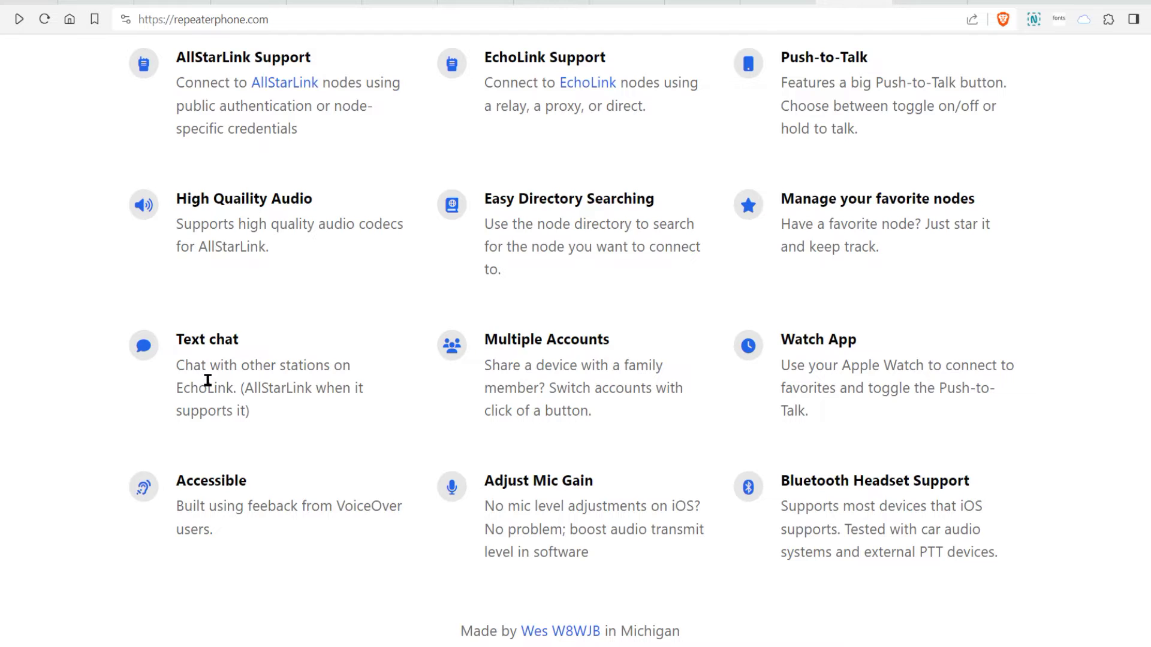
scroll(864, 317, down, 4)
scroll(840, 336, up, 15)
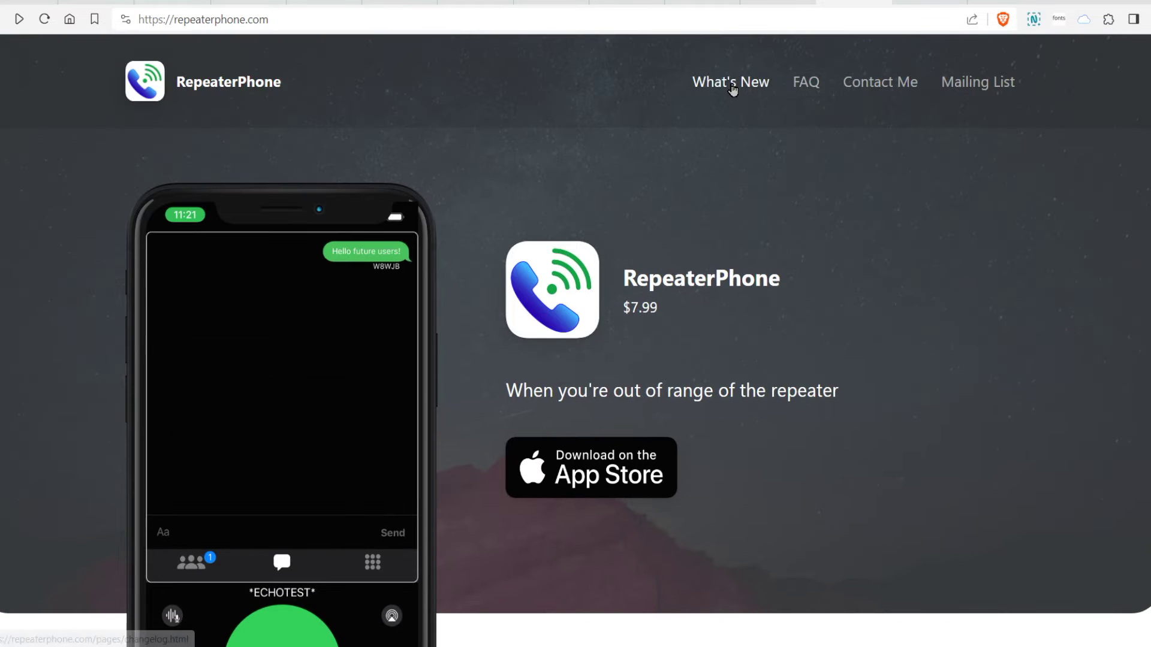
Step: Read through the app's What's New changelog page
click(732, 86)
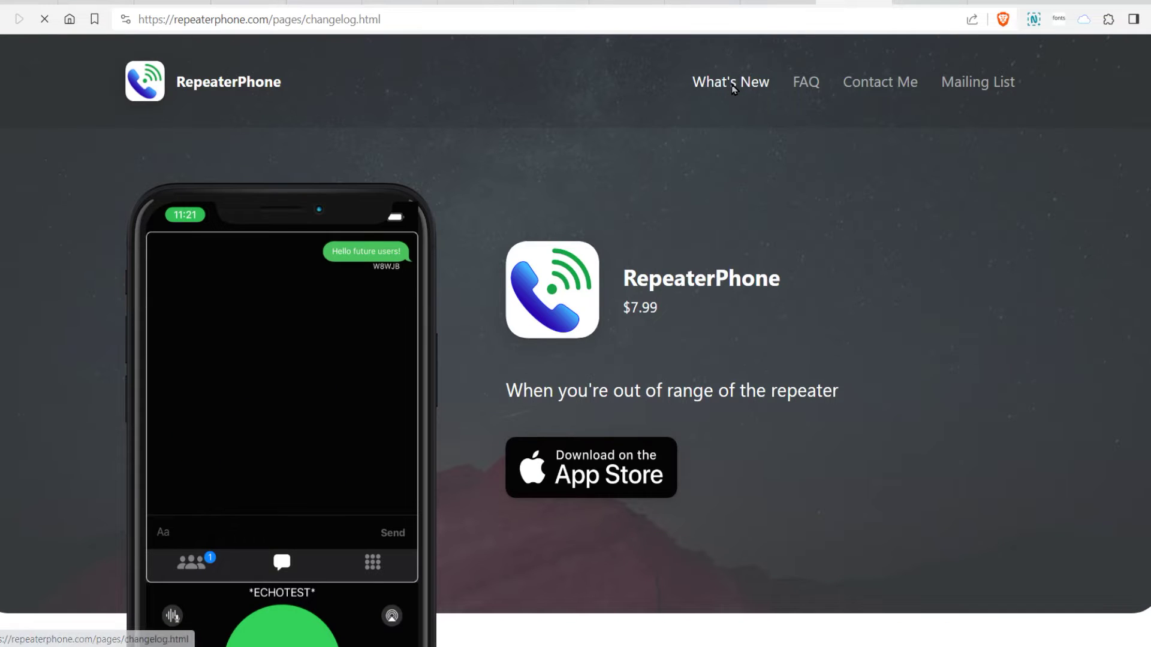
scroll(381, 313, down, 2)
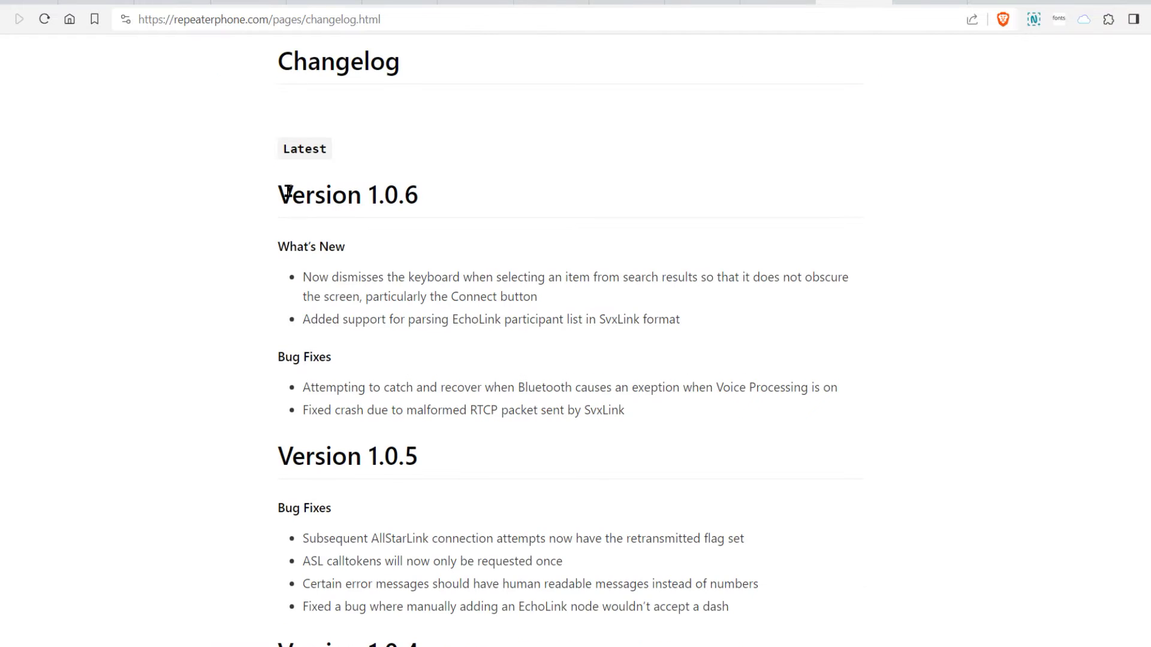
scroll(510, 491, down, 5)
scroll(233, 202, up, 7)
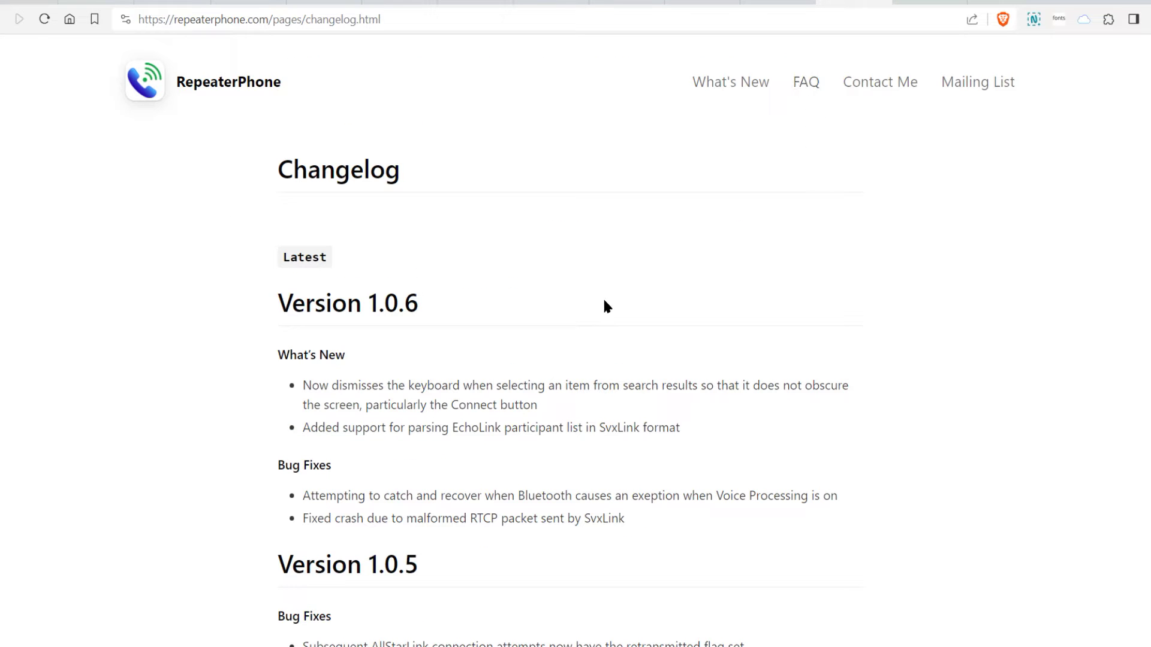
Step: Browse the FAQ page, then start an email to the developer via Contact Me
click(805, 84)
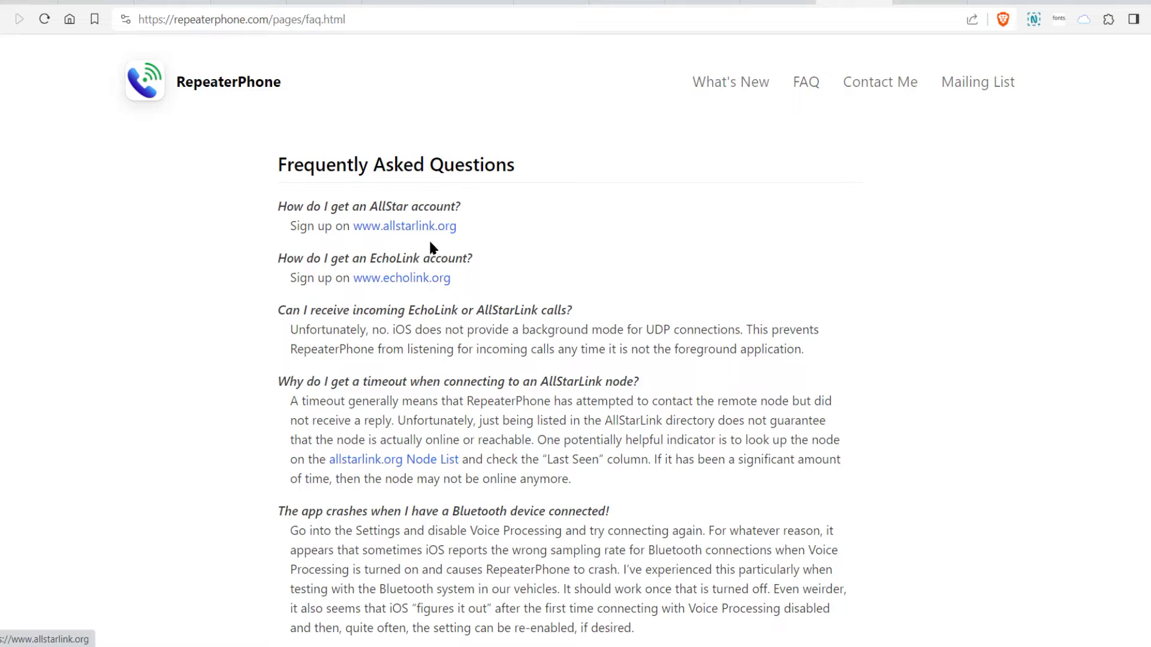
scroll(431, 275, down, 14)
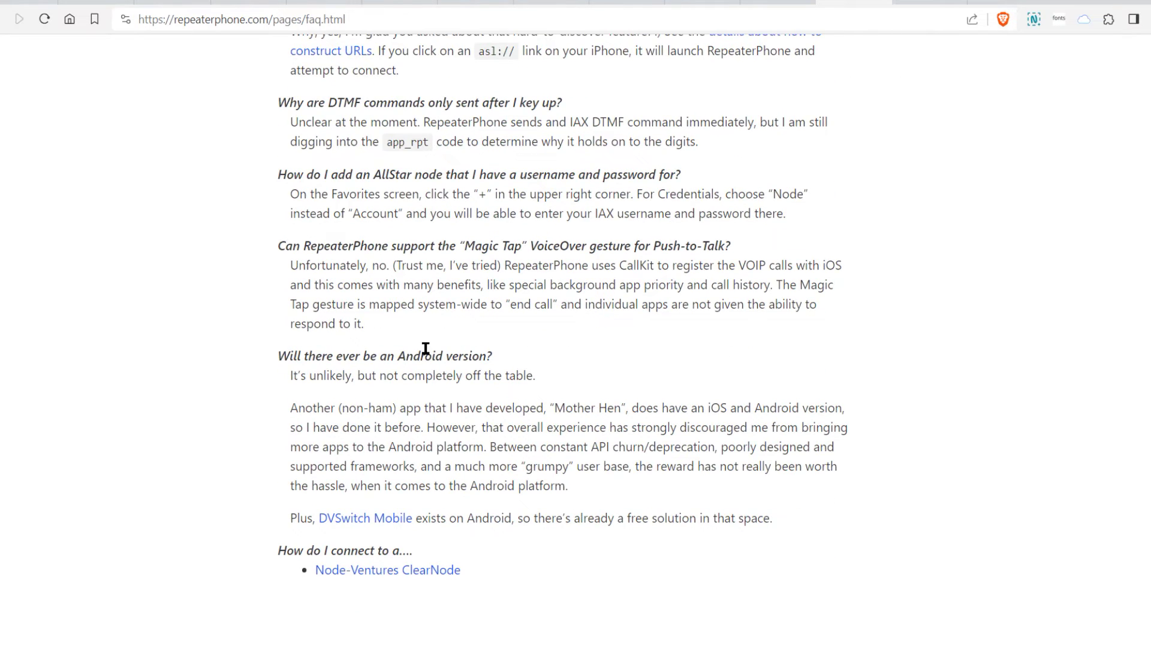
scroll(424, 347, up, 15)
click(885, 81)
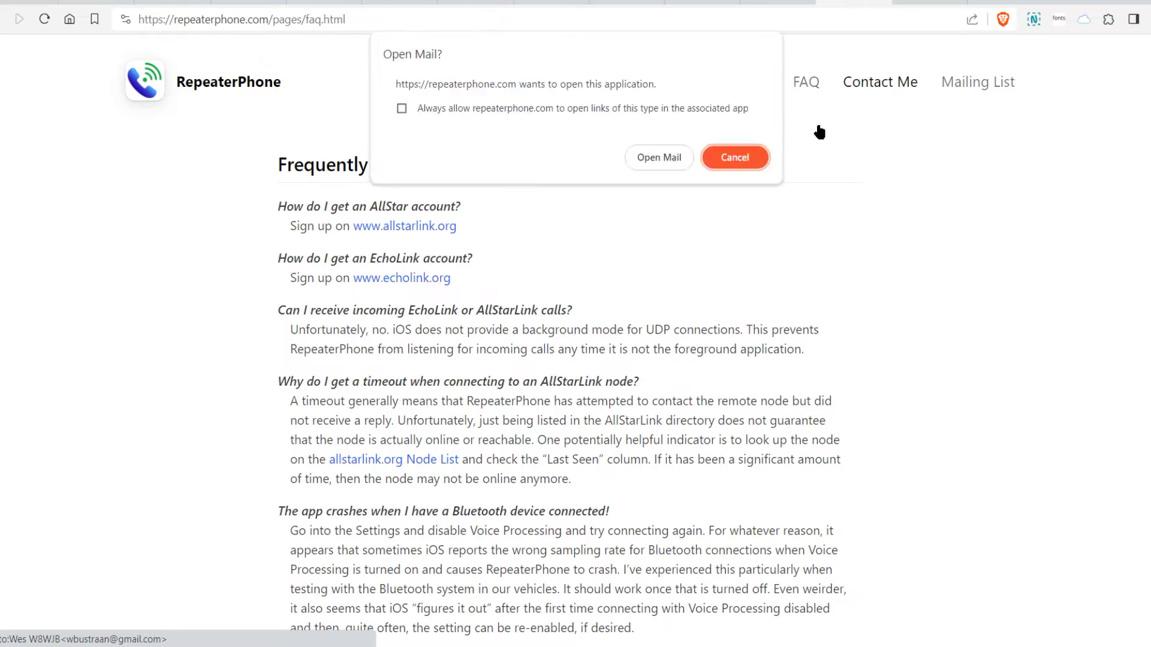
Step: Cancel the Open Mail prompt, then return from the repeaterphone-users mailing list to the FAQ
click(752, 165)
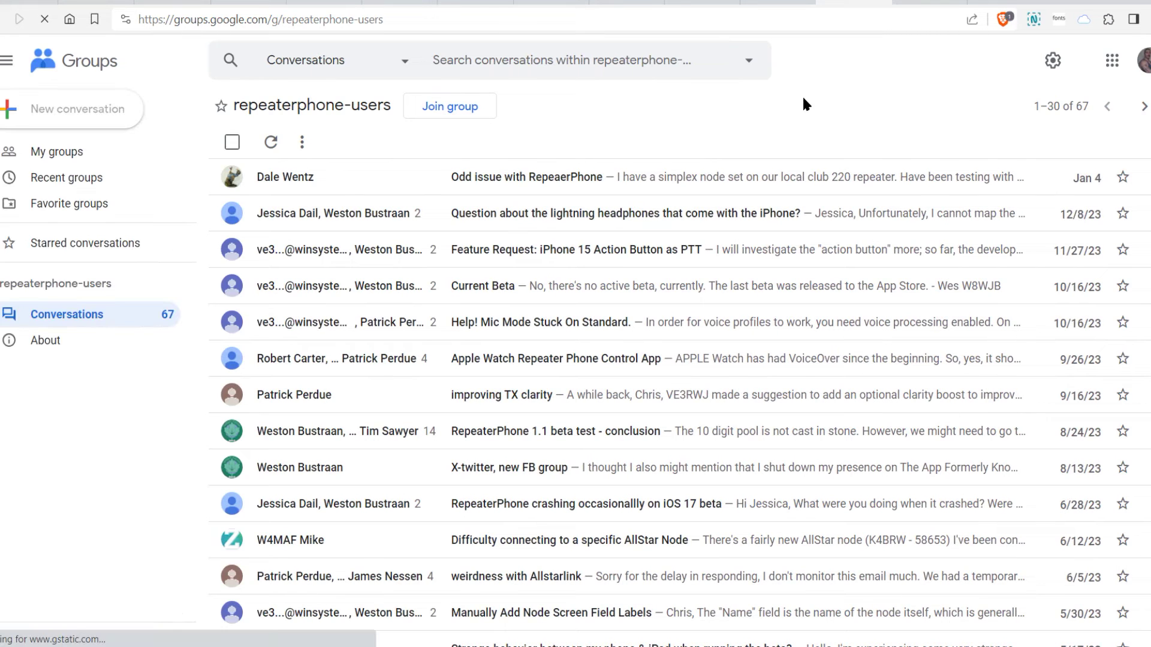
key(alt+Left)
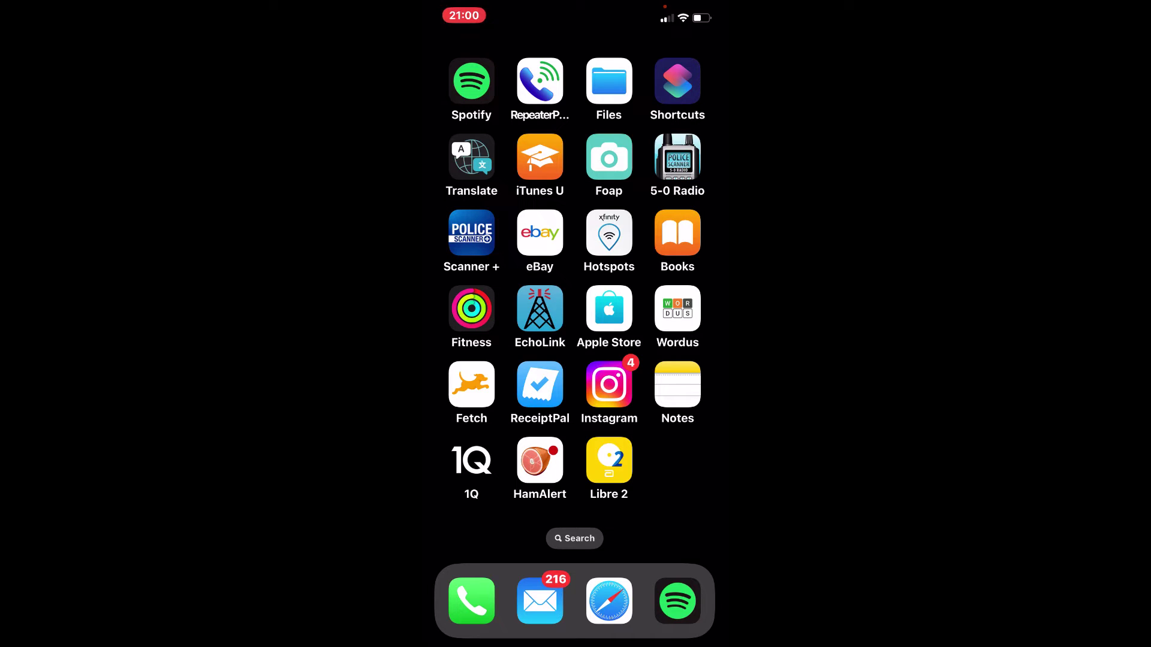
Step: Launch RepeaterPhone, scroll the AllStar directory and open the Parrot+ 55553 node's details
click(540, 81)
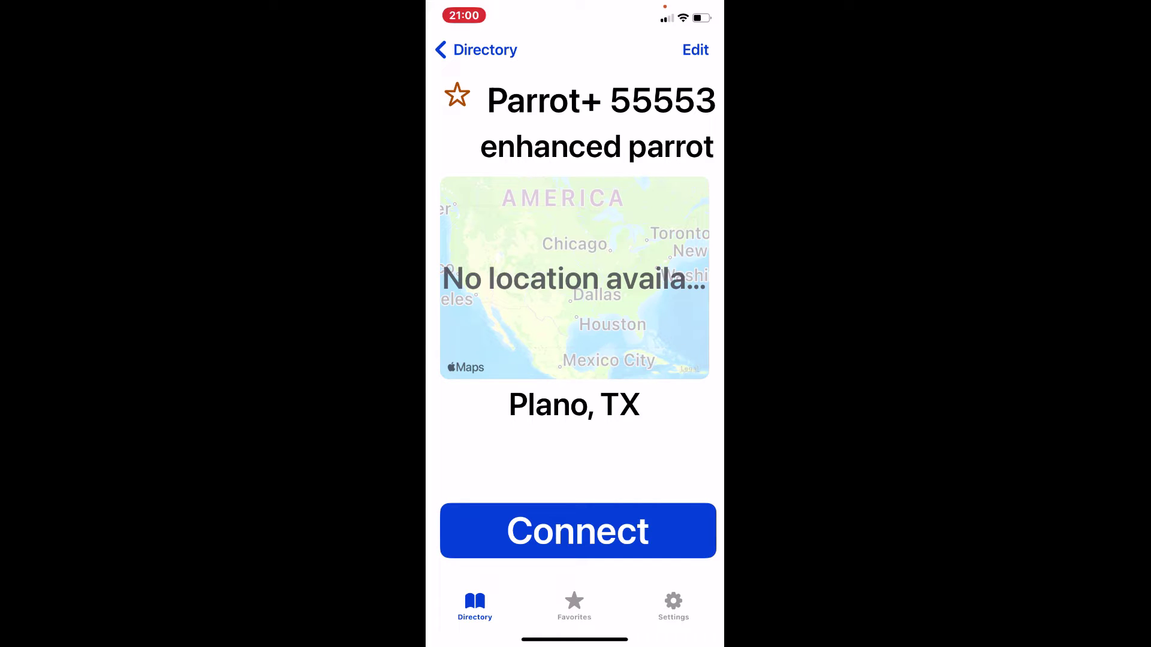
click(476, 49)
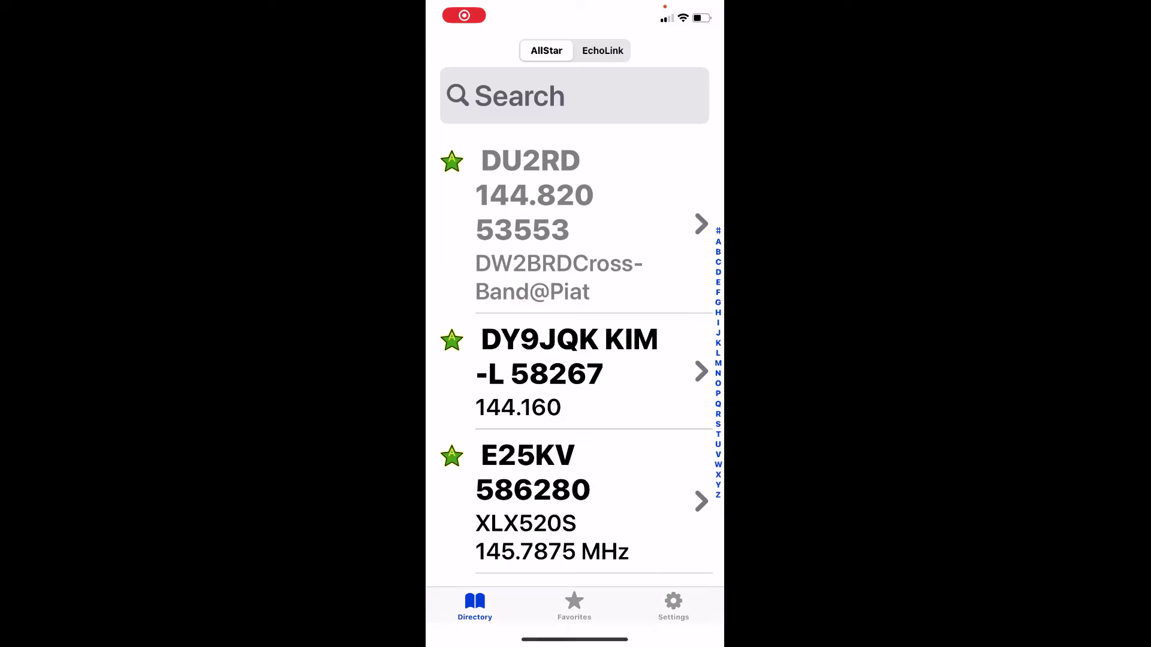
scroll(575, 360, down, 5)
scroll(576, 359, down, 5)
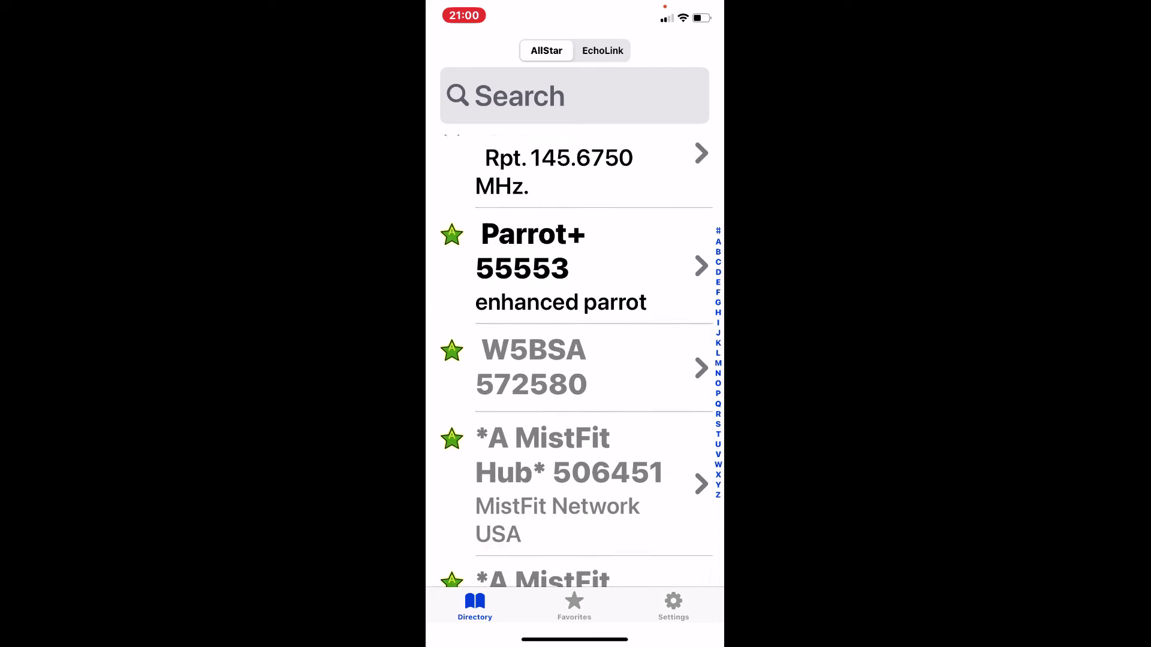
scroll(576, 359, up, 7)
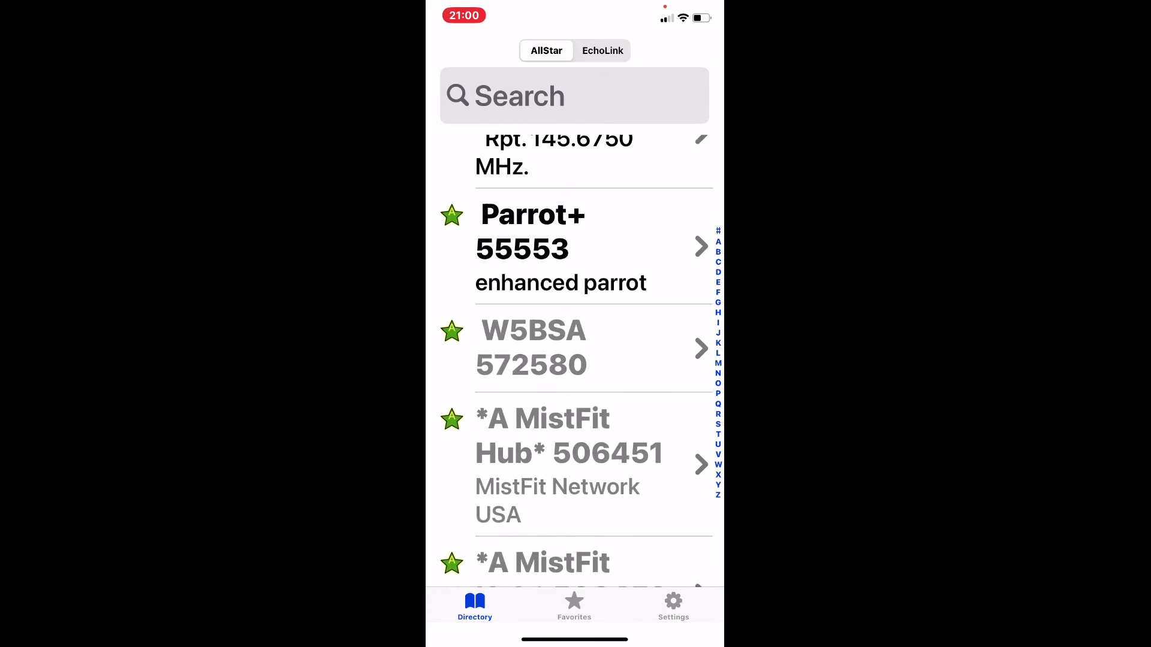
scroll(575, 360, down, 1)
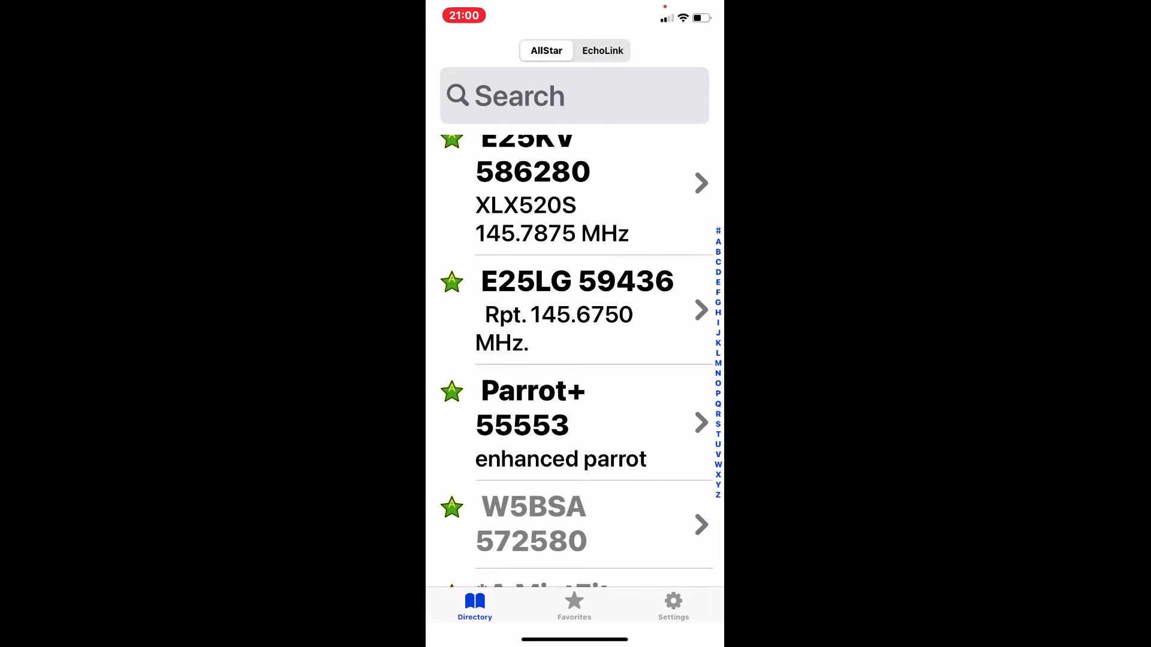
scroll(576, 359, down, 1)
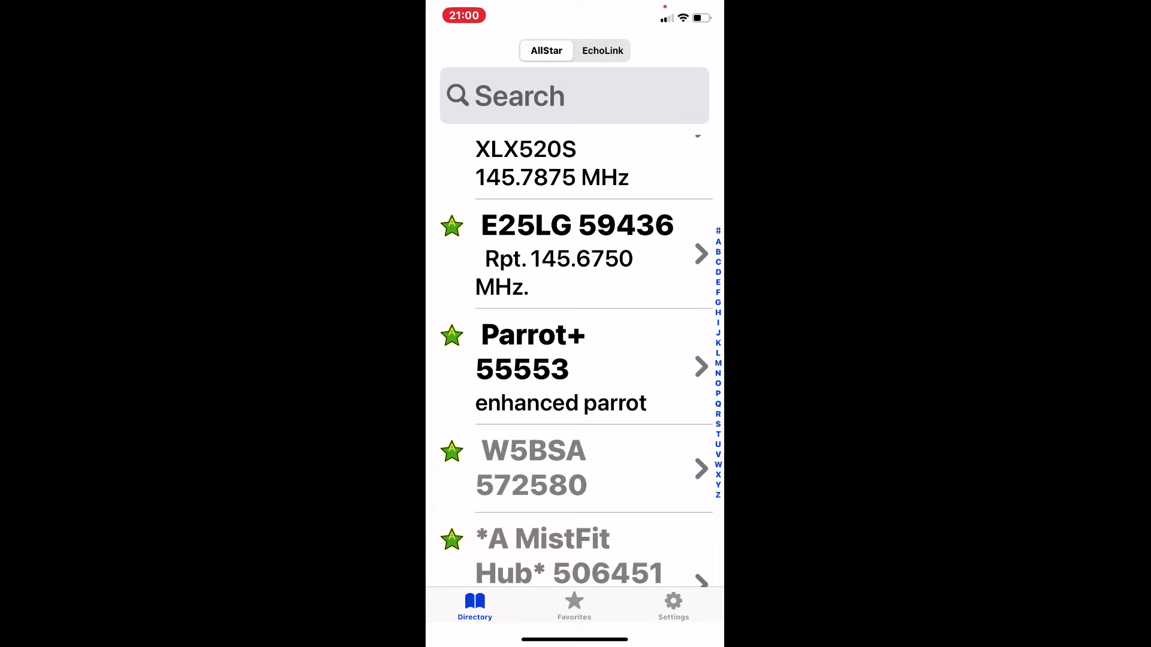
click(561, 367)
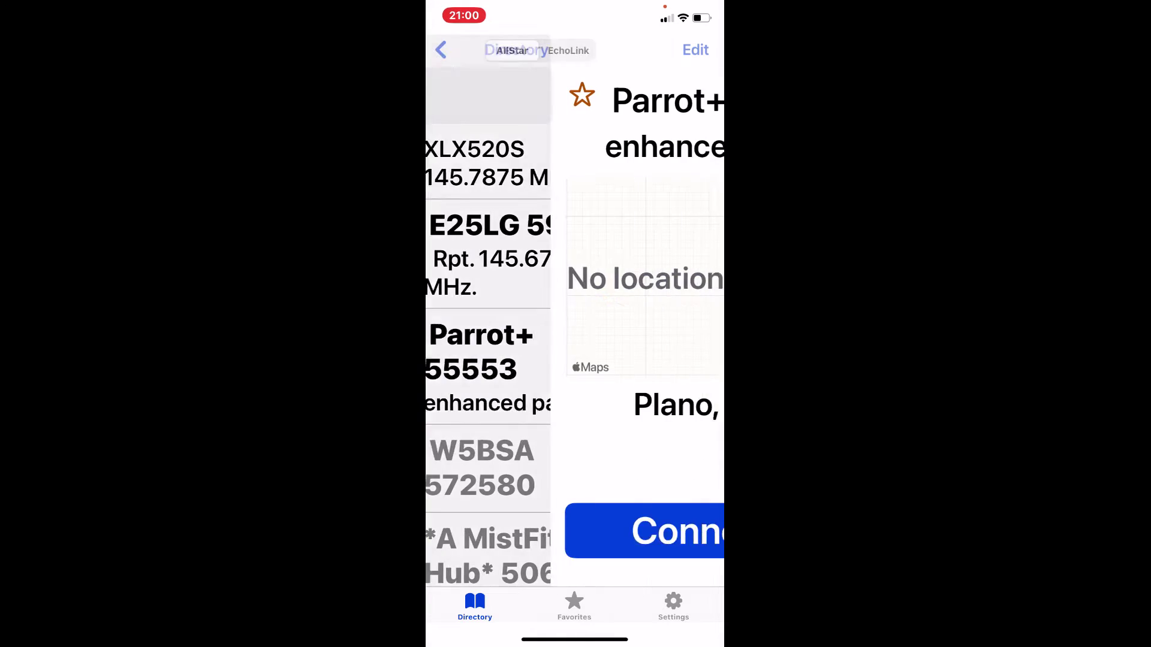
Step: Connect to Parrot+ 55553, then transmit once with the green mic button and stop to hear the echo
click(578, 530)
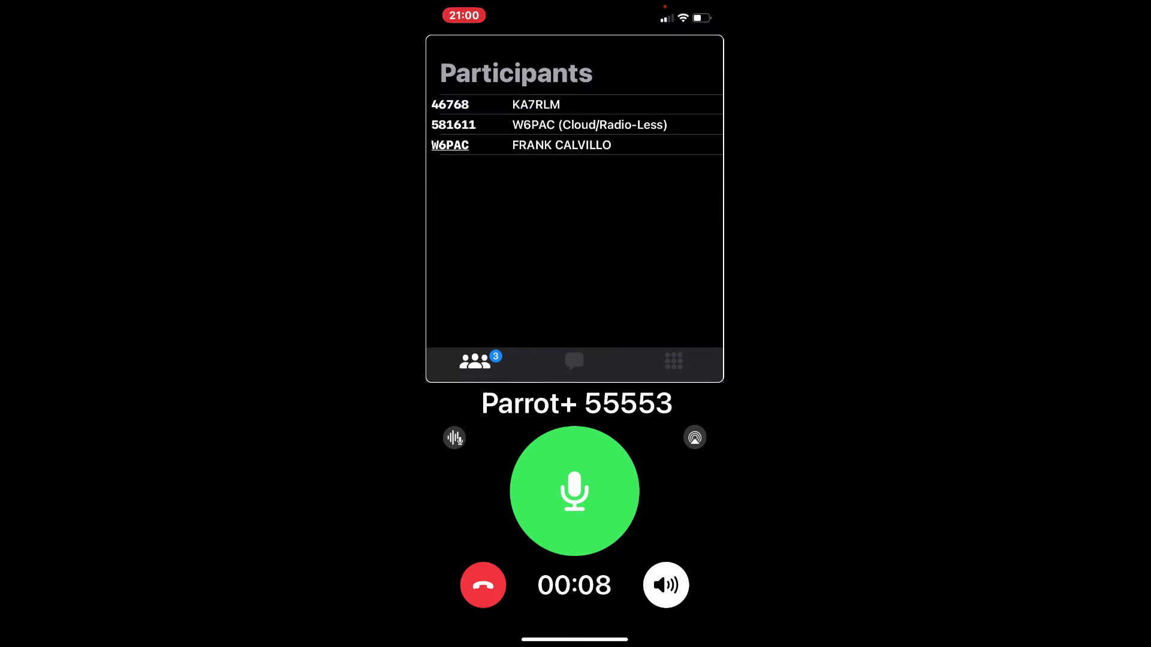
click(574, 492)
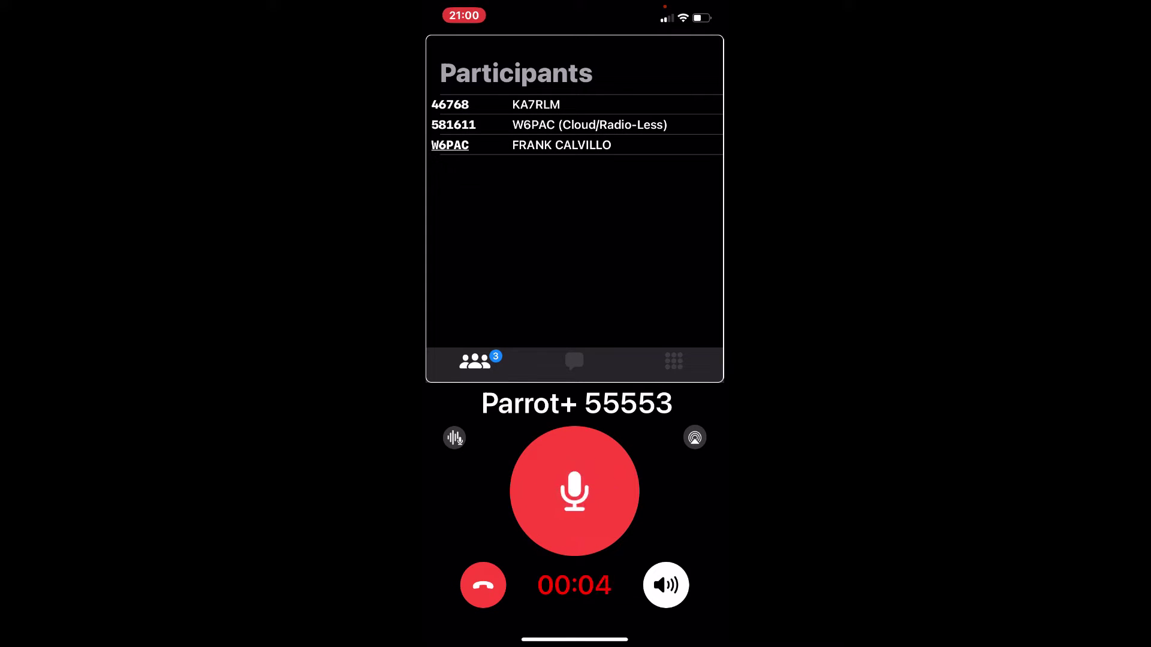
click(574, 491)
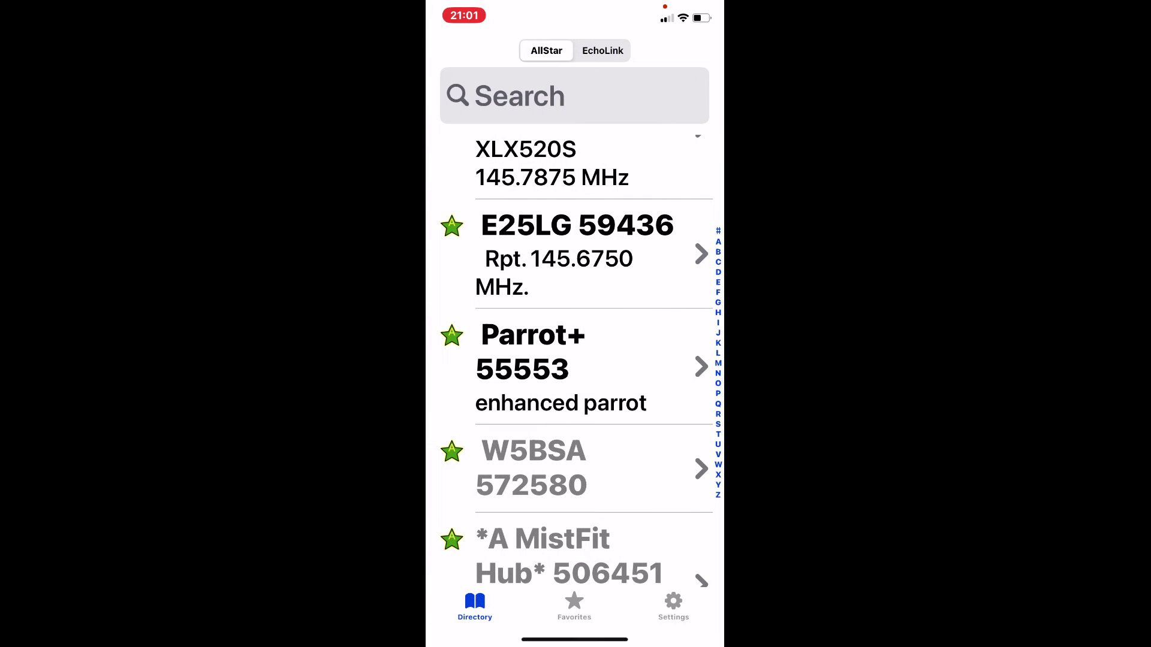
click(574, 607)
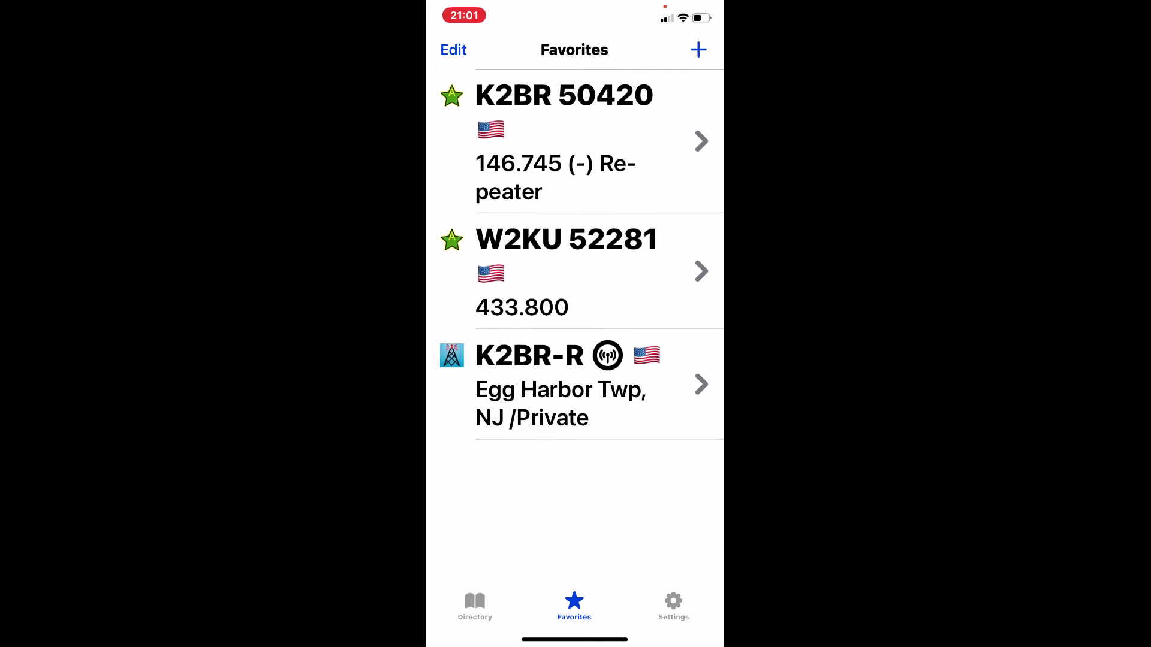
scroll(581, 266, up, 2)
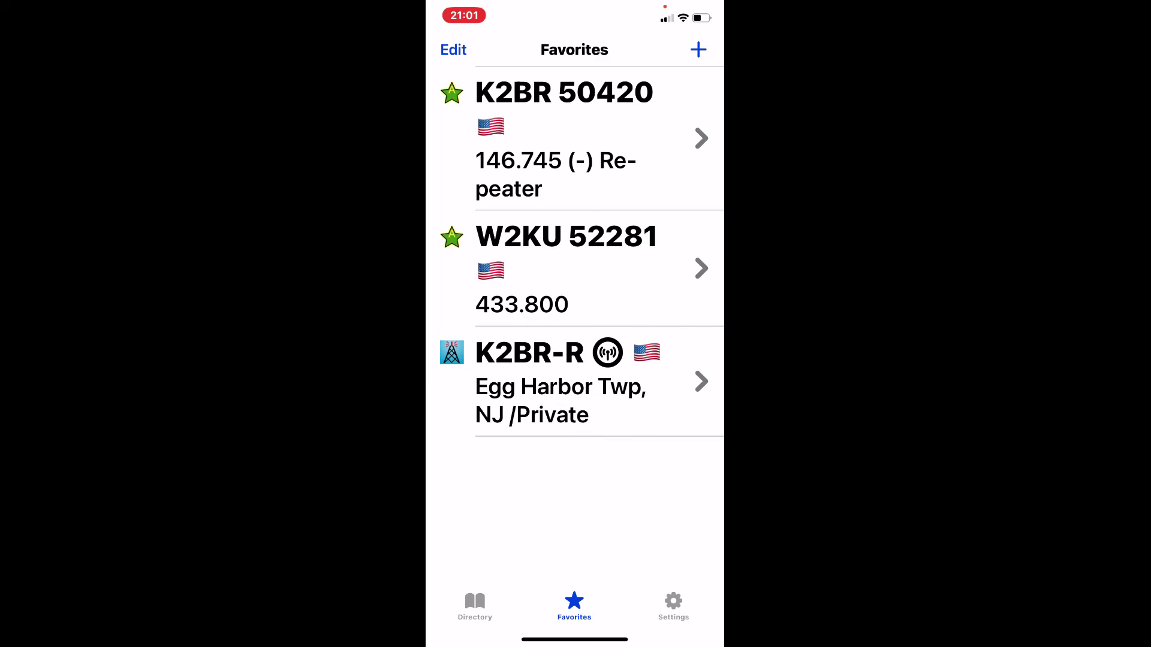
click(564, 138)
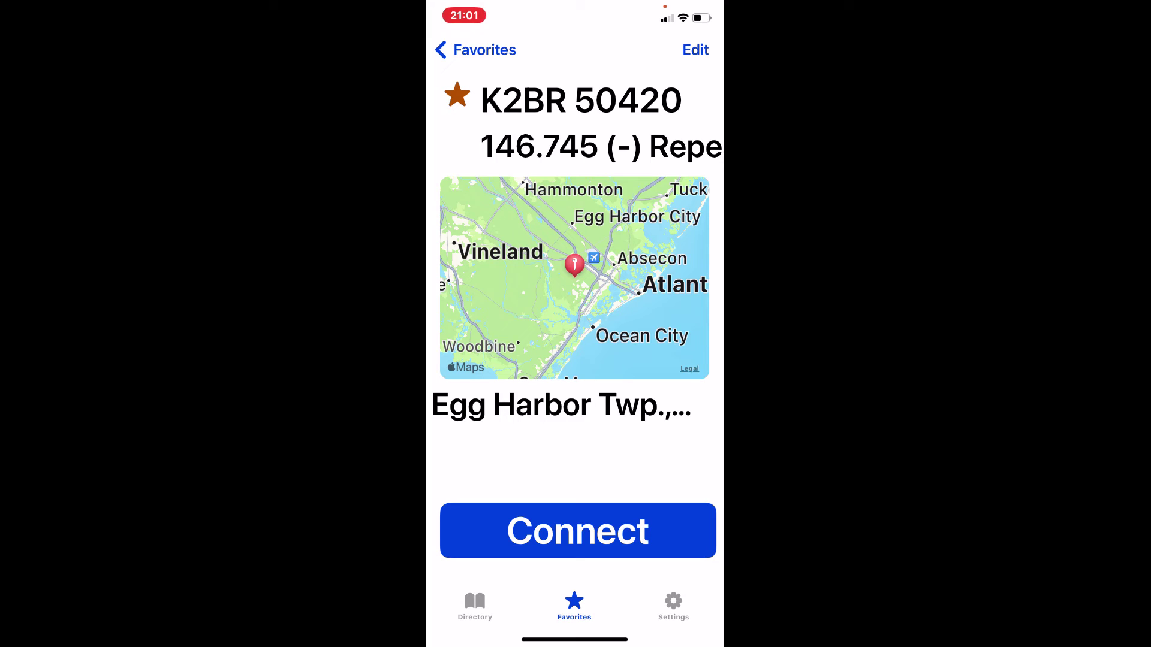
click(578, 531)
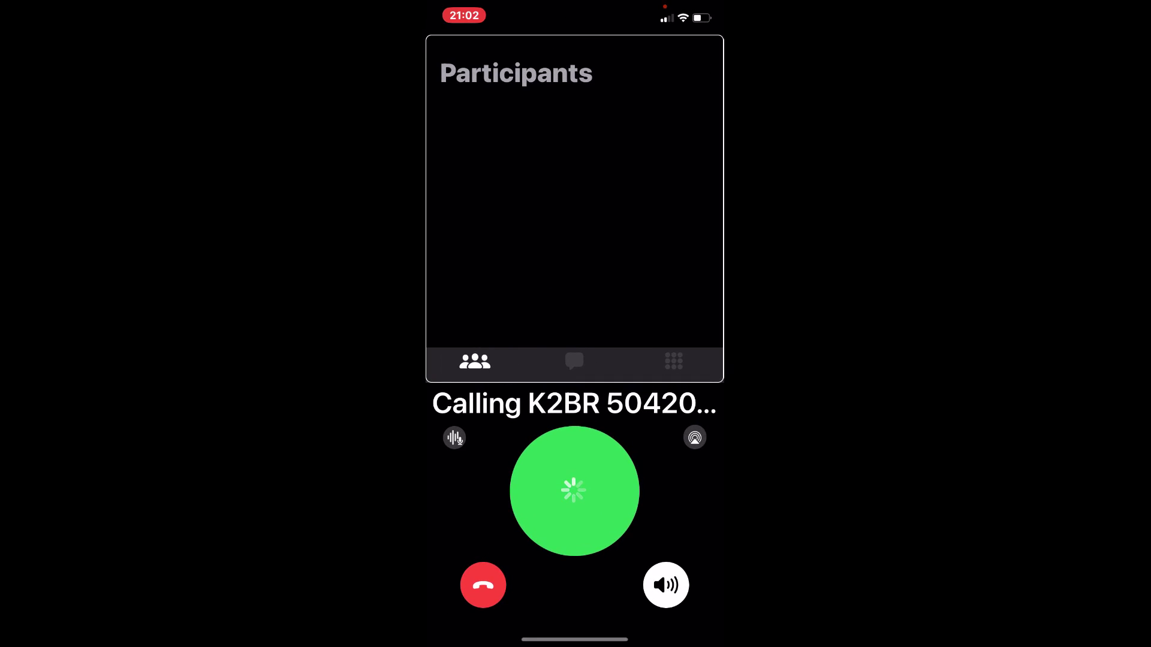